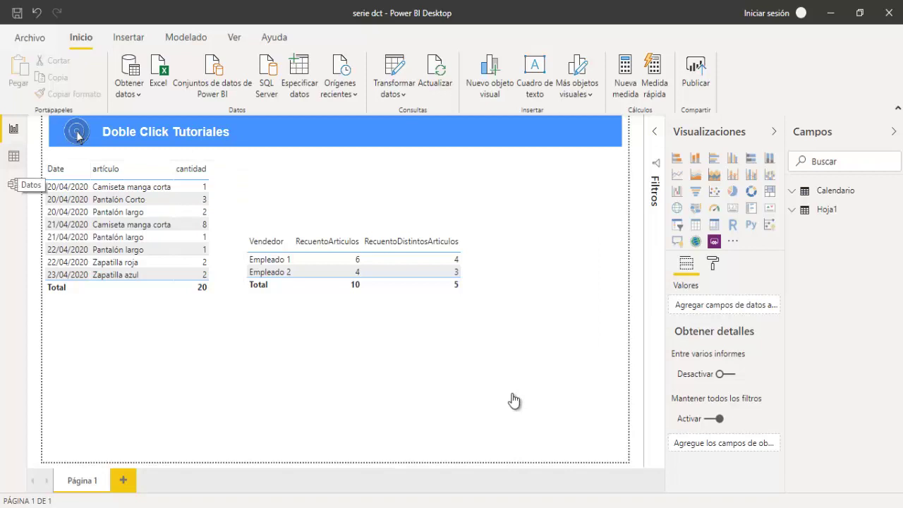
- Open the data of table Hoja1 and start a new calculated column named TotalVenta
left_click(13, 156)
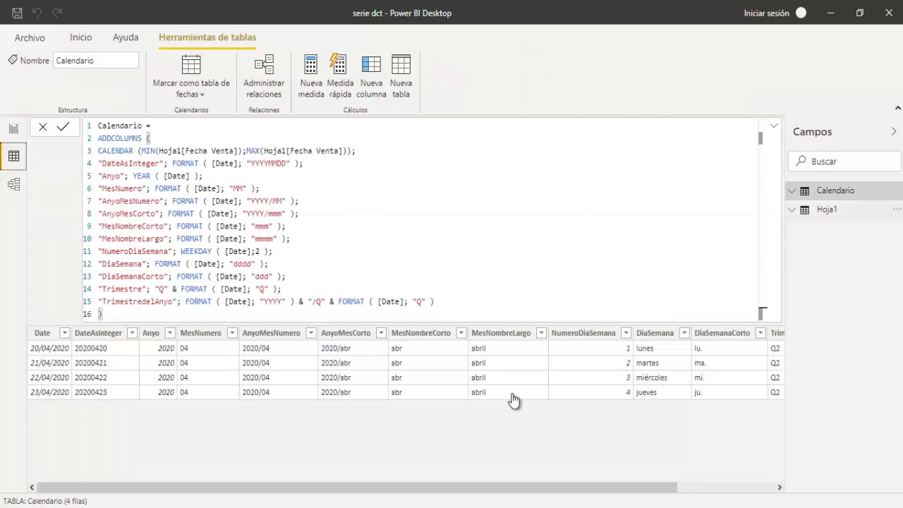
left_click(826, 210)
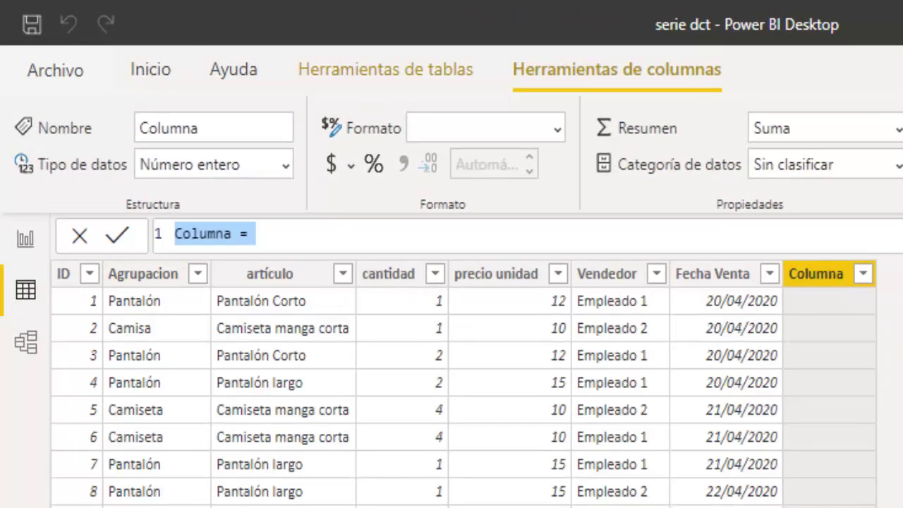
key("End")
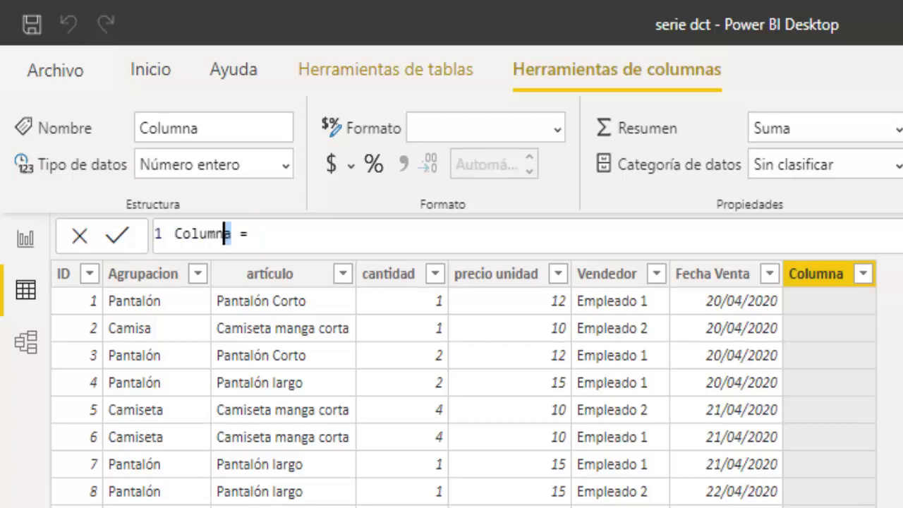
double_click(227, 233)
type("T")
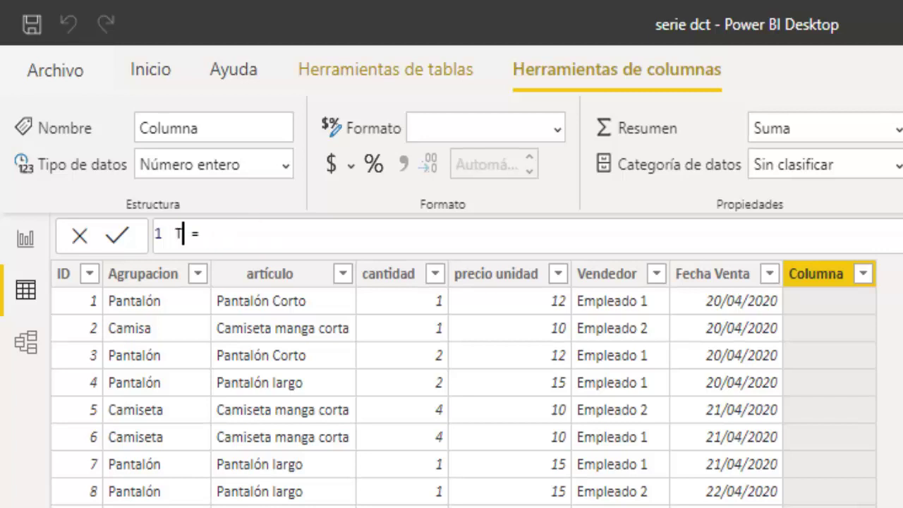
type("otalVenta")
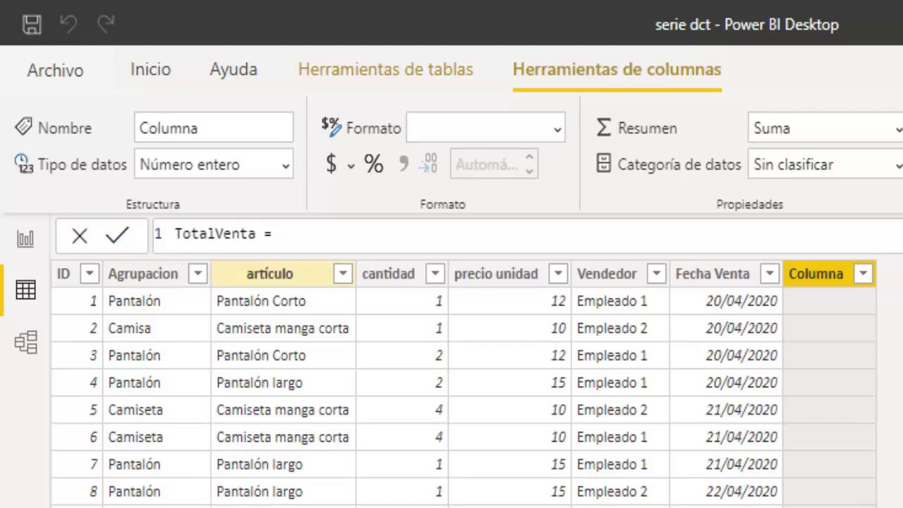
left_click(281, 233)
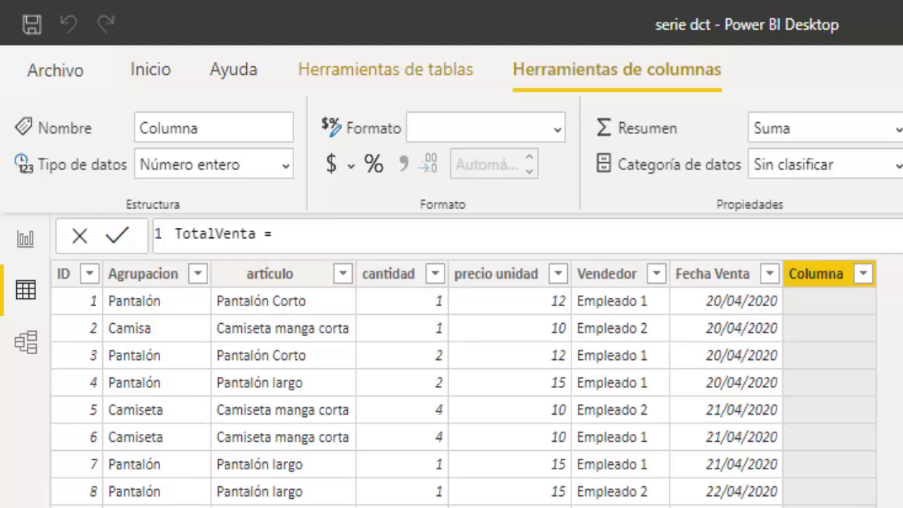
- Define TotalVenta as Hoja1[cantidad]*Hoja1[precio unidad] and commit the formula
type("cant")
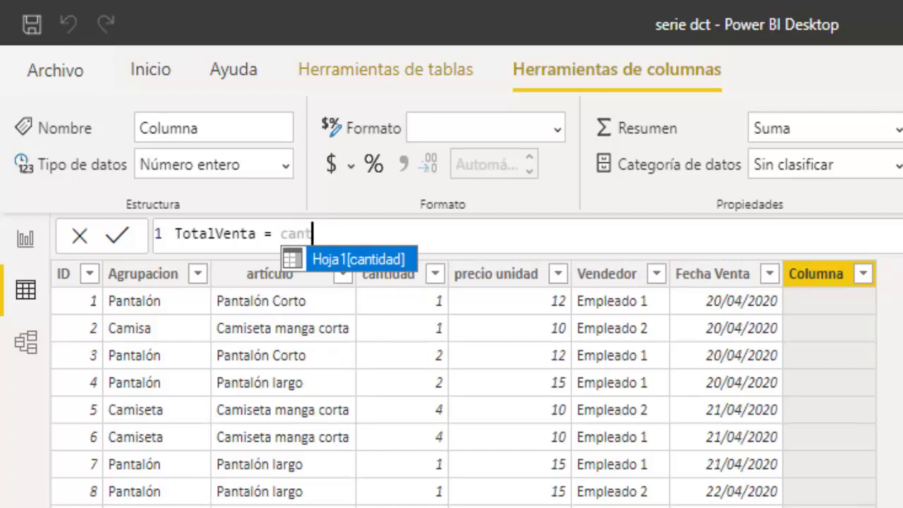
key("Tab")
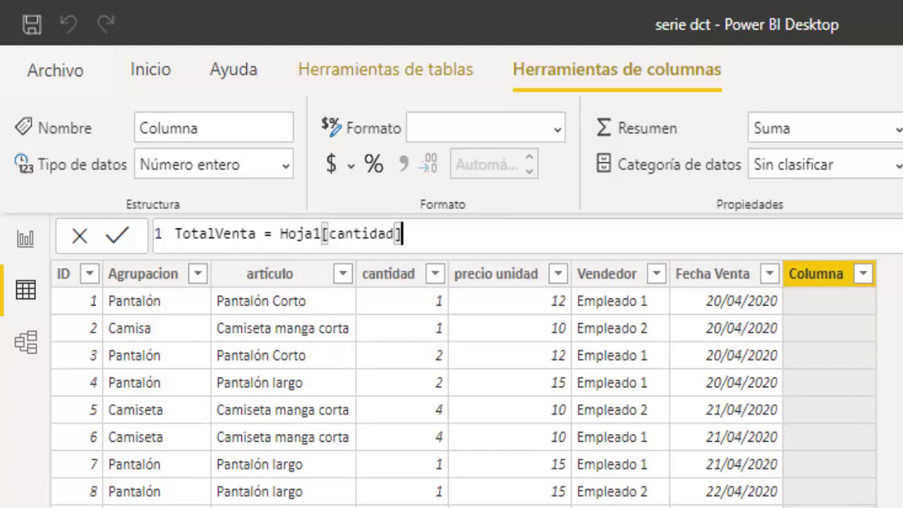
type("*")
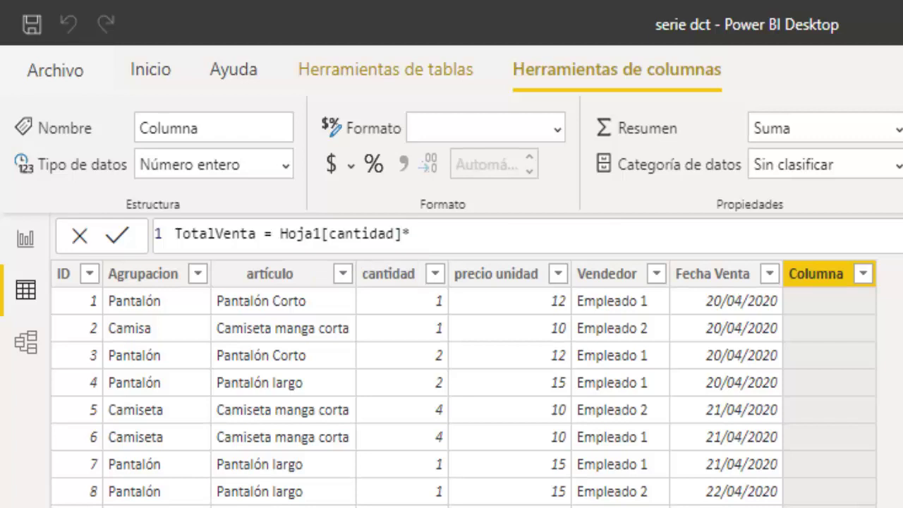
type("prec")
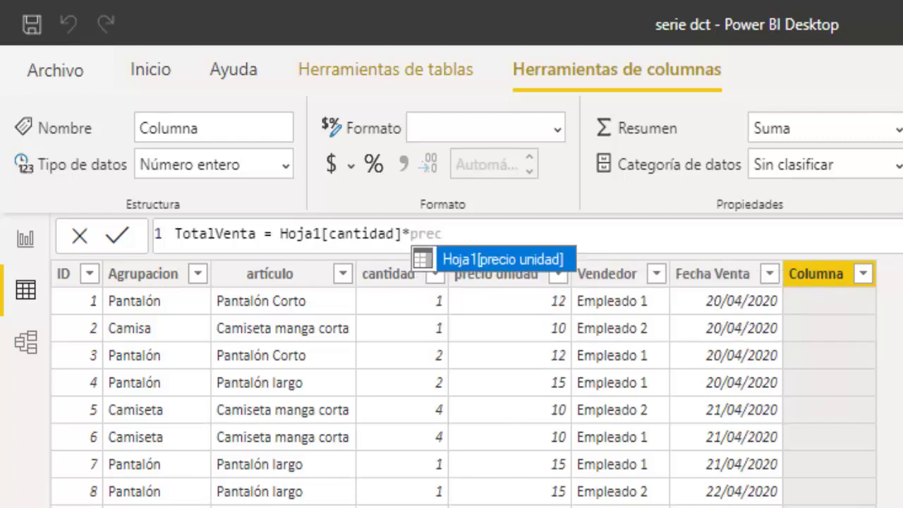
key("Tab")
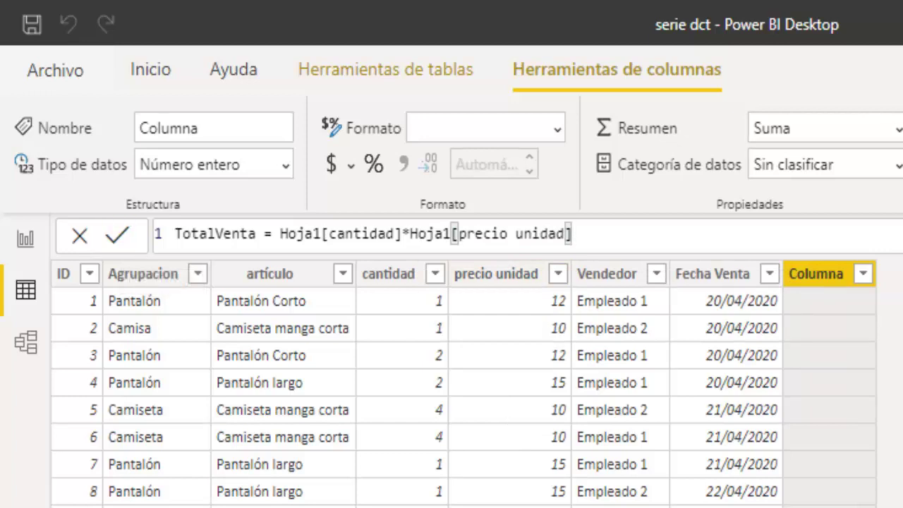
key("Return")
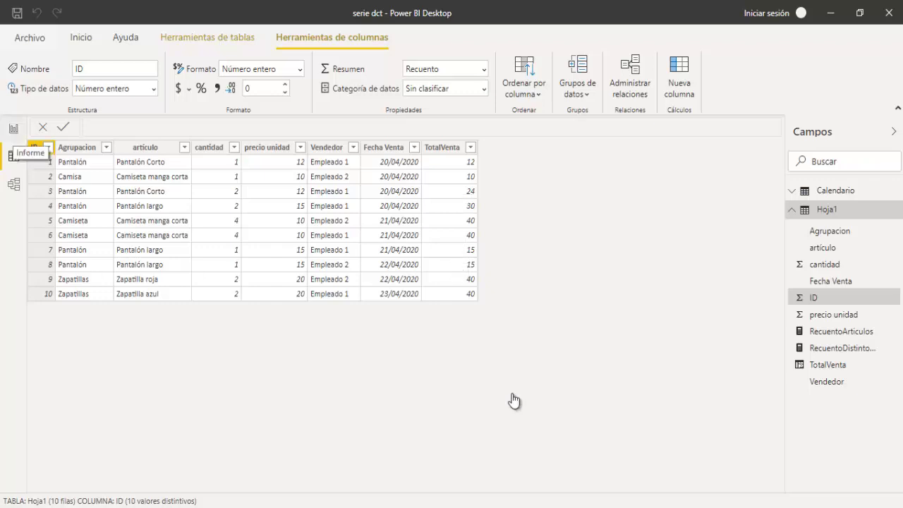
- In the report, add the TotalVenta field to the table visual that lists the Vendedor counts
left_click(14, 129)
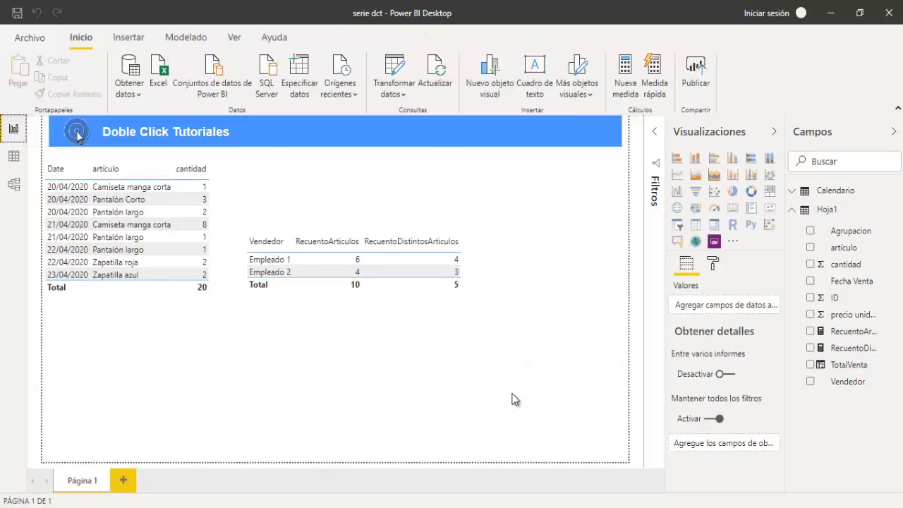
left_click(420, 310)
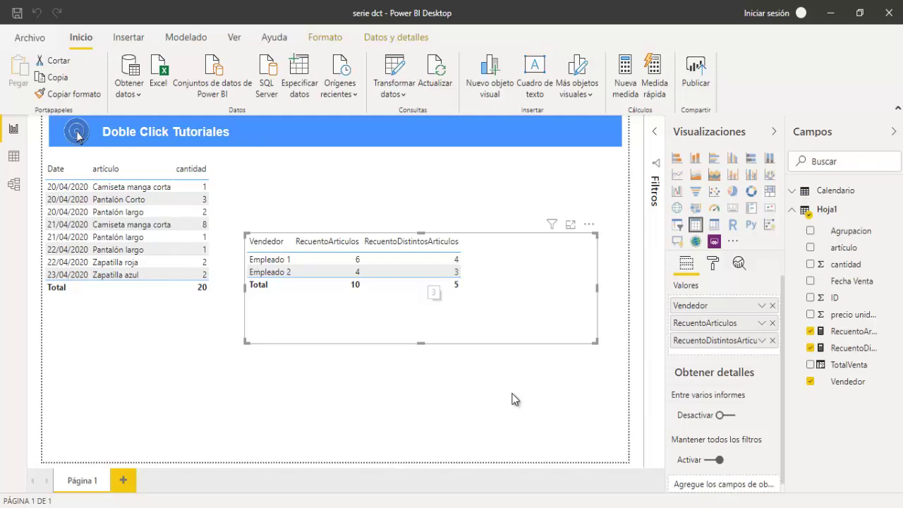
left_click_drag(513, 400, 513, 399)
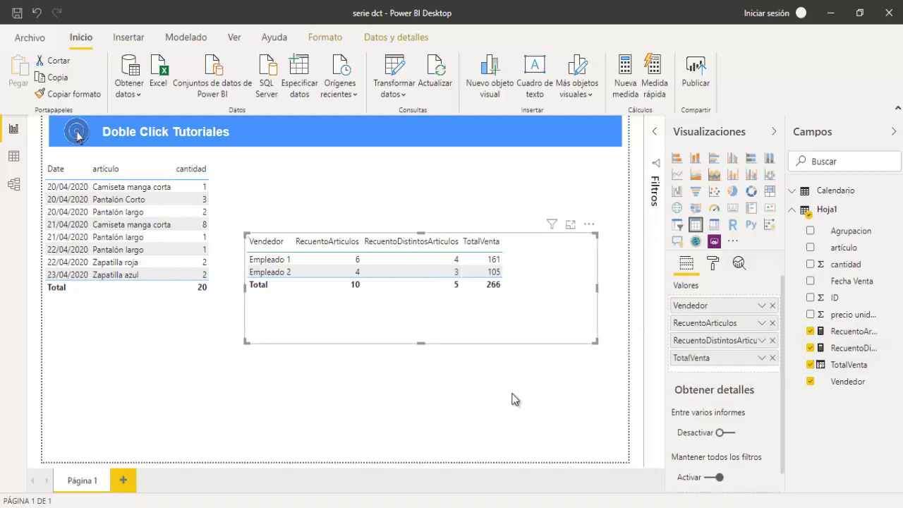
- Move the Vendedor table visual up towards the blue header banner and deselect it
key("Up")
key("Up")
key("Up")
key("Up")
key("Up")
key("Up")
key("Up")
key("Up")
key("Up")
key("Up")
key("Up")
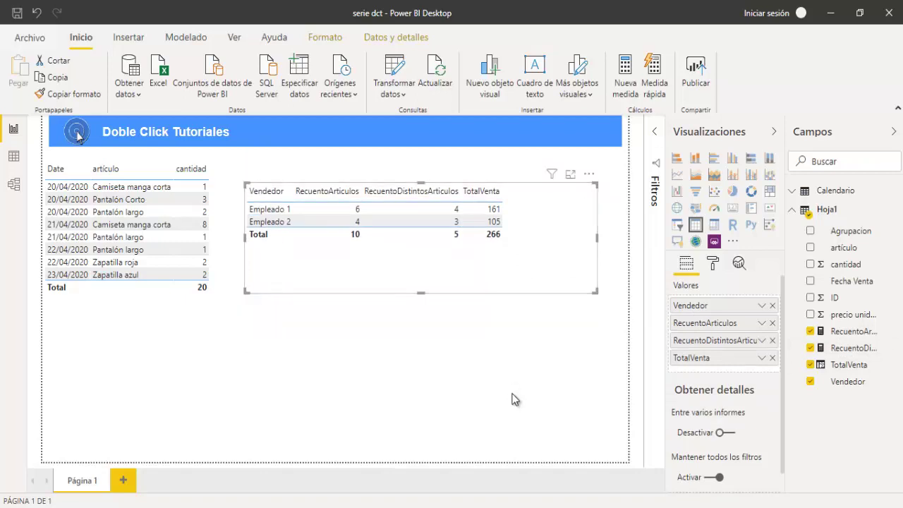
left_click(512, 399)
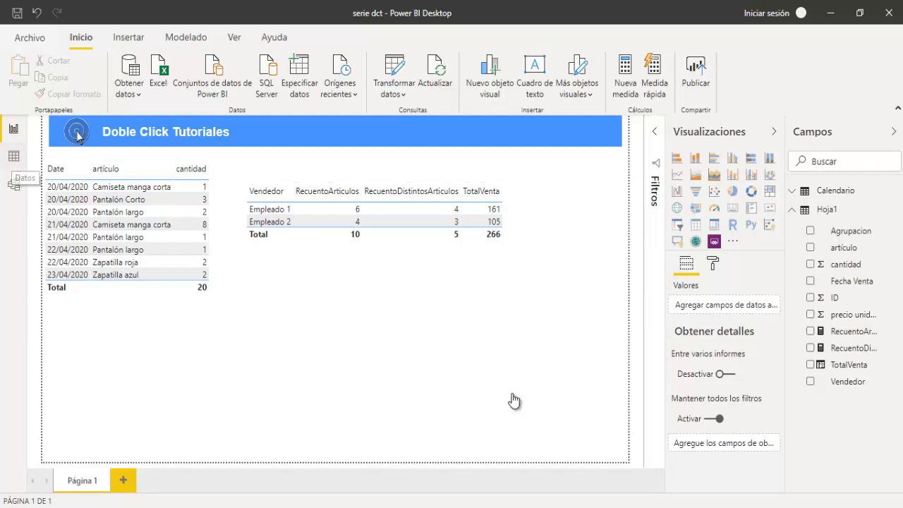
- In the Hoja1 data, start a new calculated column named TotalConIVA that references Hoja1[TotalVenta]
left_click(13, 156)
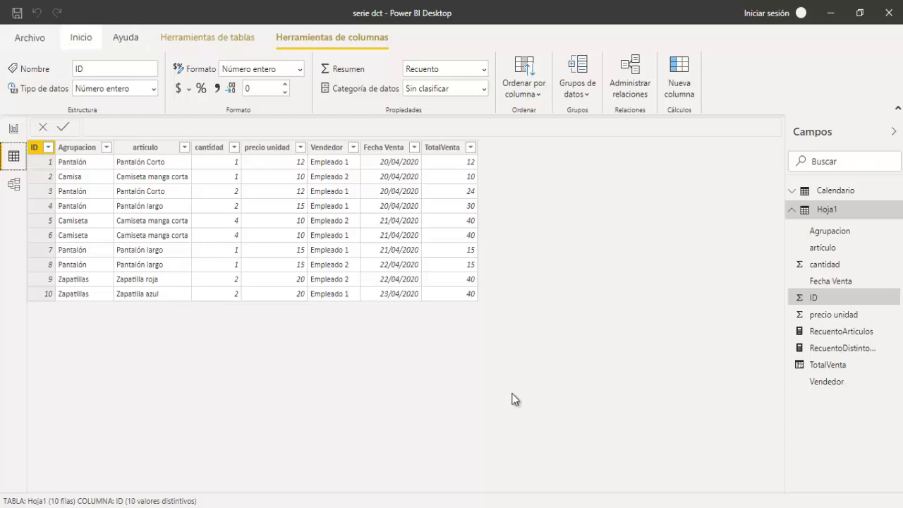
left_click(81, 37)
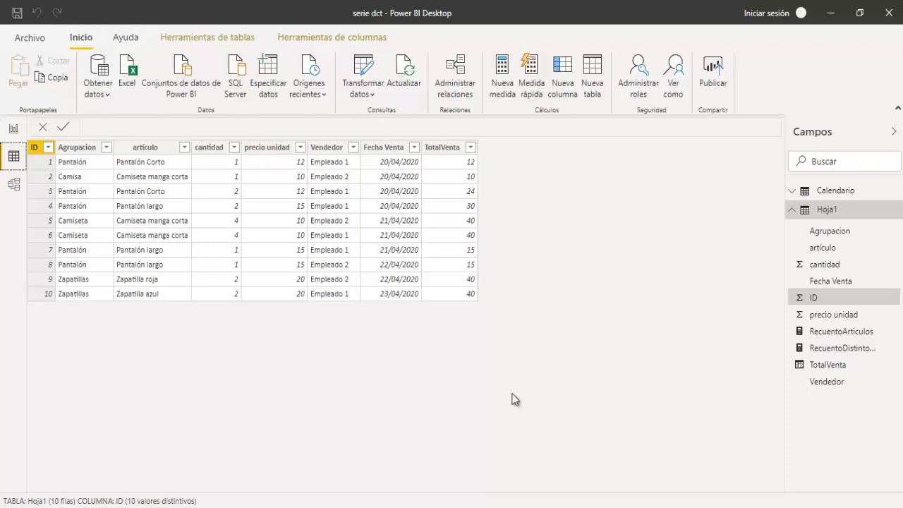
left_click(562, 74)
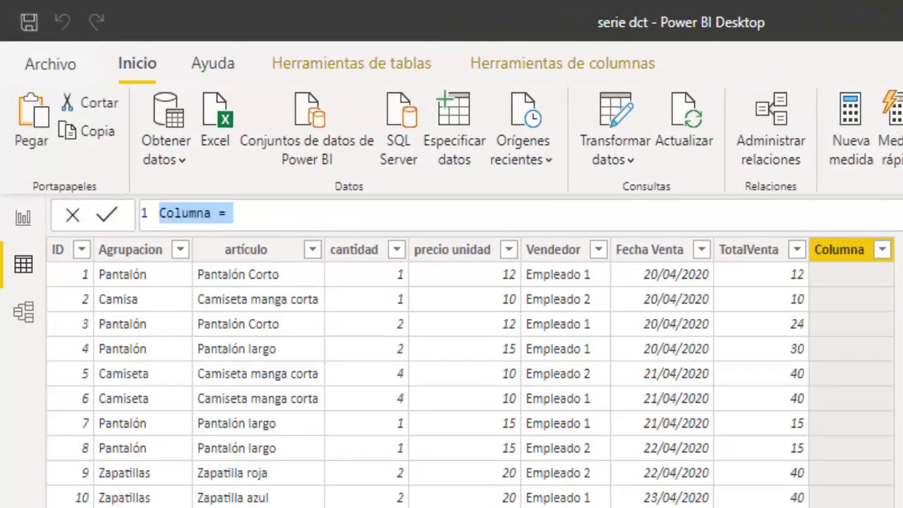
key("BackSpace")
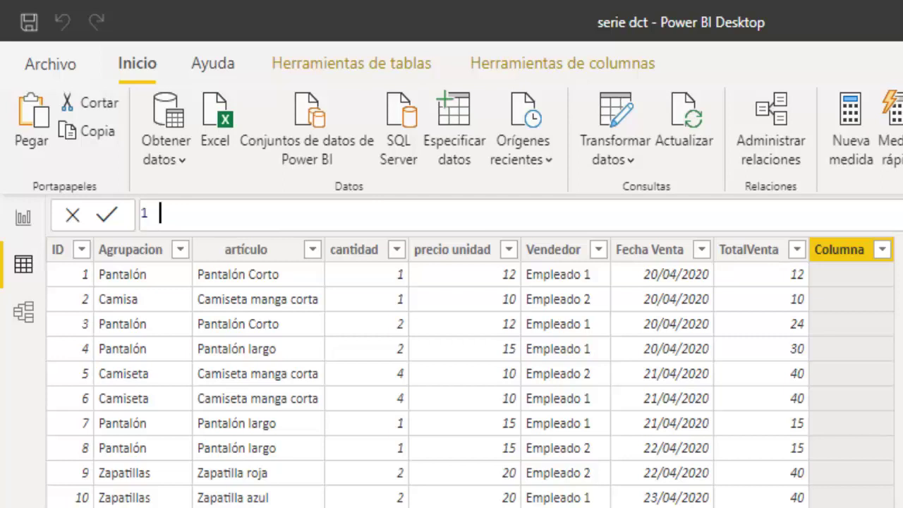
type("TotalCon")
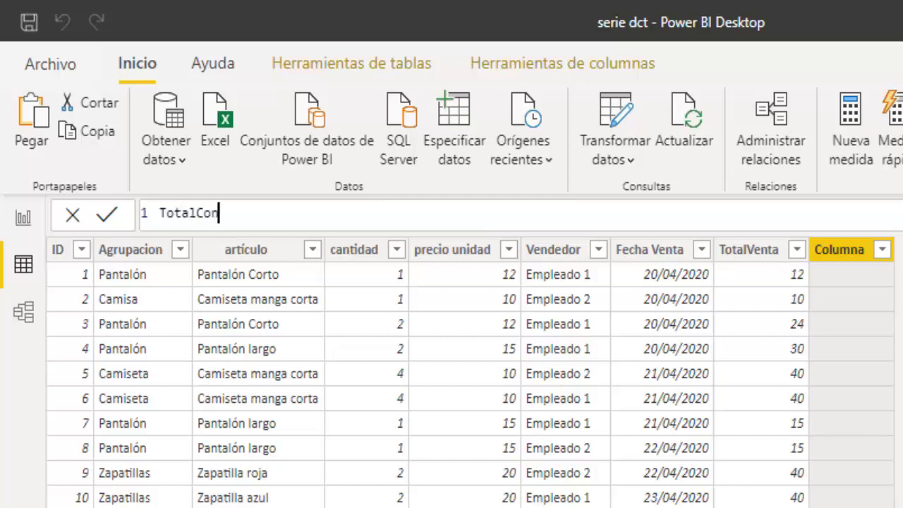
type("IVA = tot")
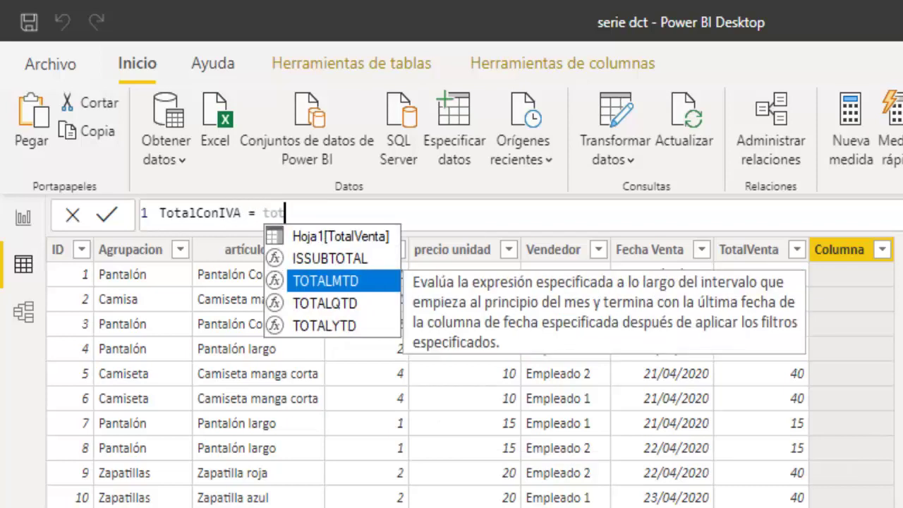
key("Up")
key("Up")
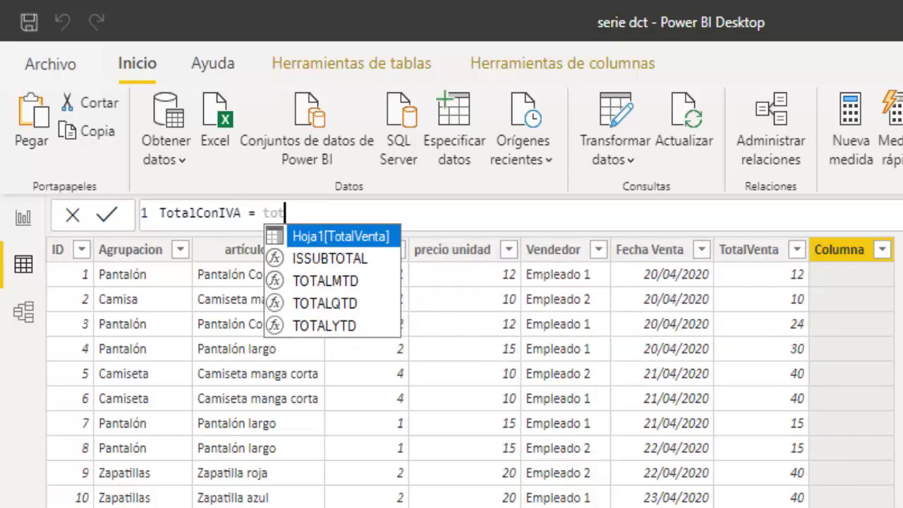
key("Tab")
- Multiply TotalVenta by 1,21 in the TotalConIVA formula, using a decimal comma, and commit the column
type("*1.")
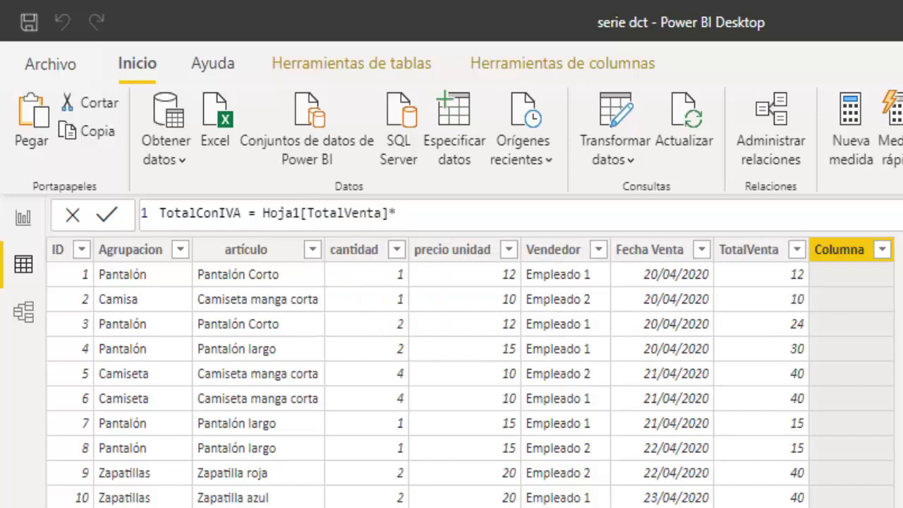
type("21")
key("Left")
key("Left")
key("BackSpace")
type(",")
key("End")
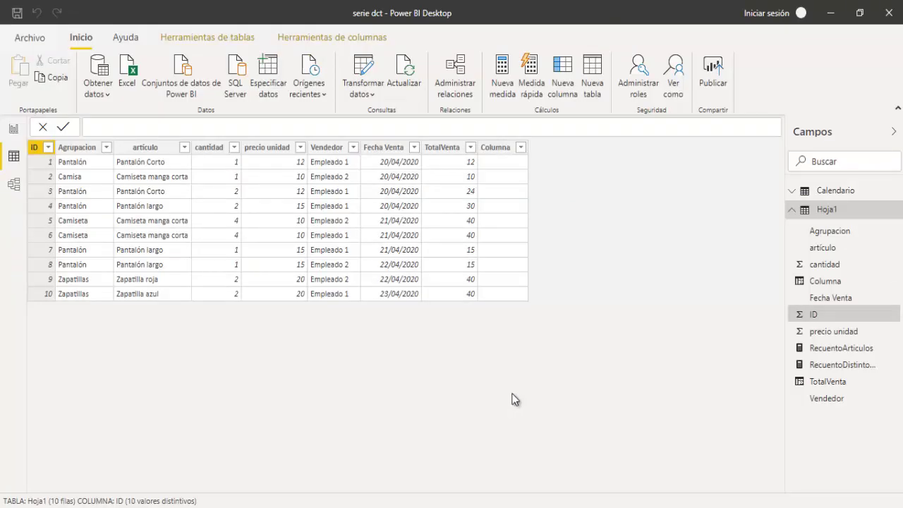
key("Return")
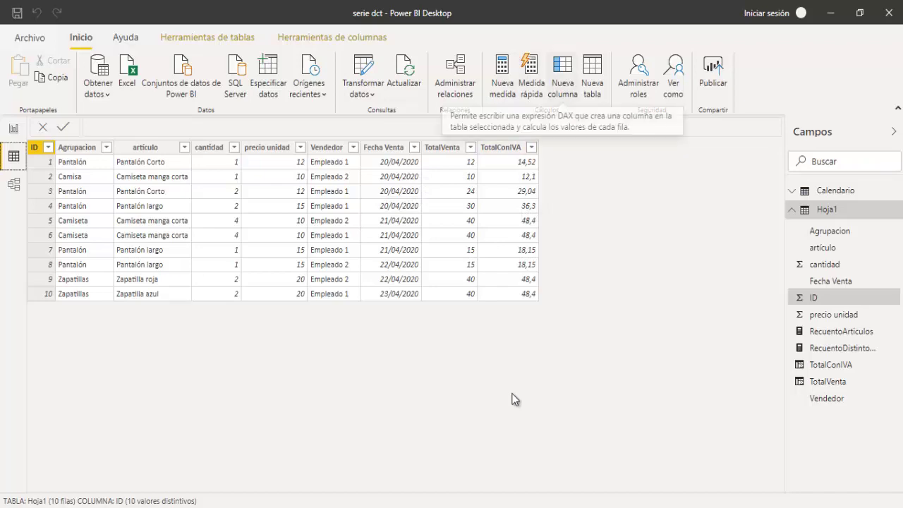
- Add a calculated column named ImporteIVA to Hoja1, defined as Hoja1[TotalConIVA] minus Hoja1[TotalVenta]
left_click(562, 75)
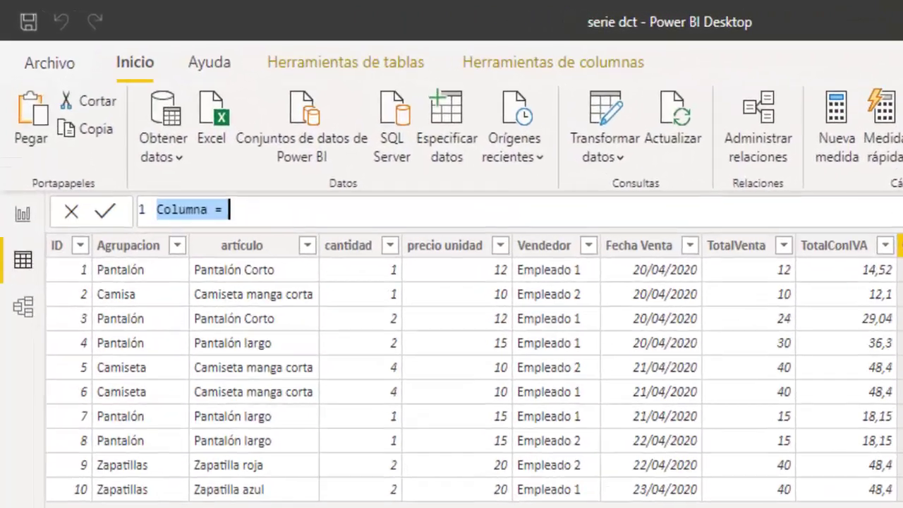
type("Import")
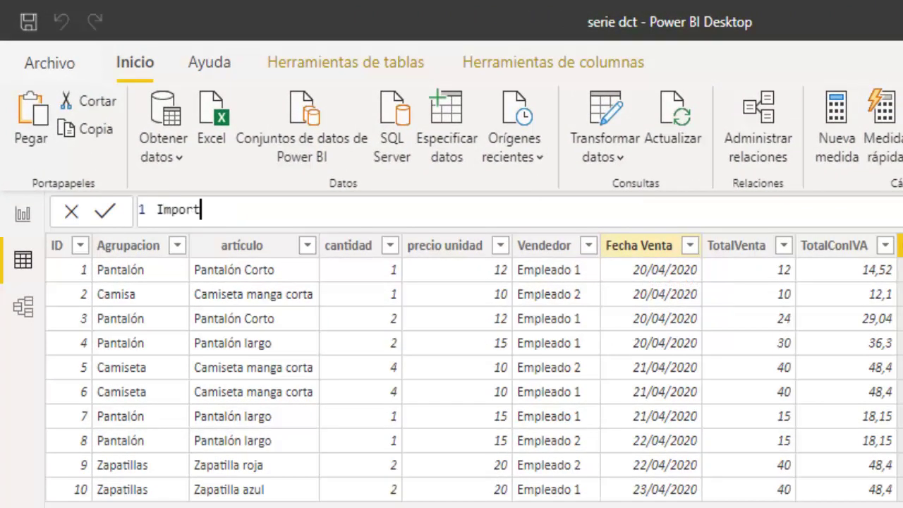
type("eIVA = tot")
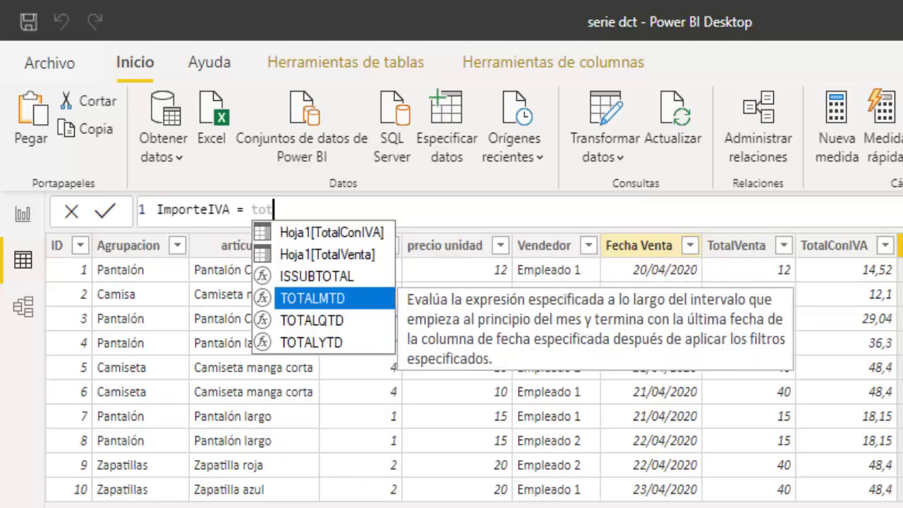
key("Up")
key("Escape")
key("Tab")
type("-")
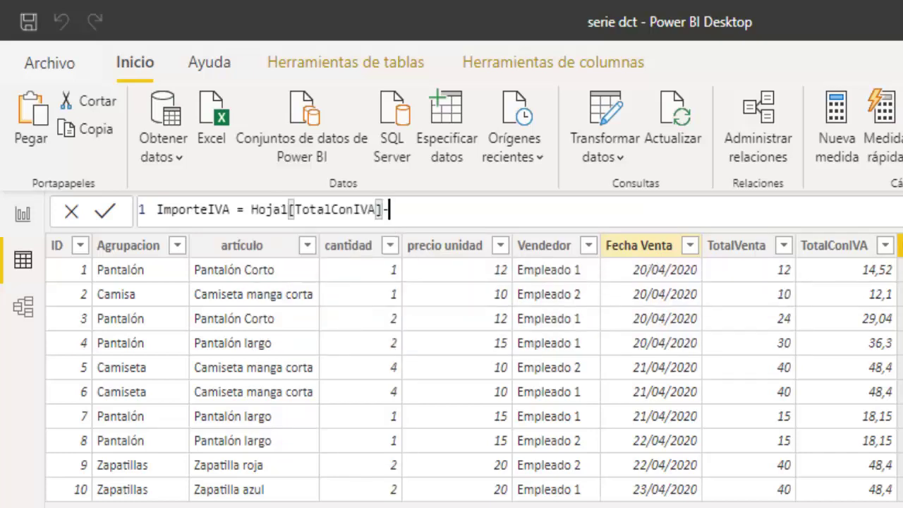
type("tot")
key("Up")
key("Up")
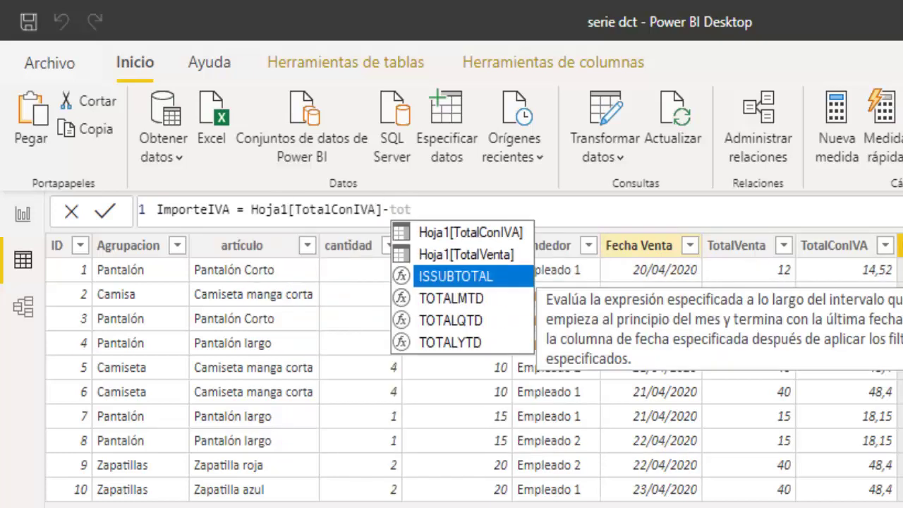
key("Tab")
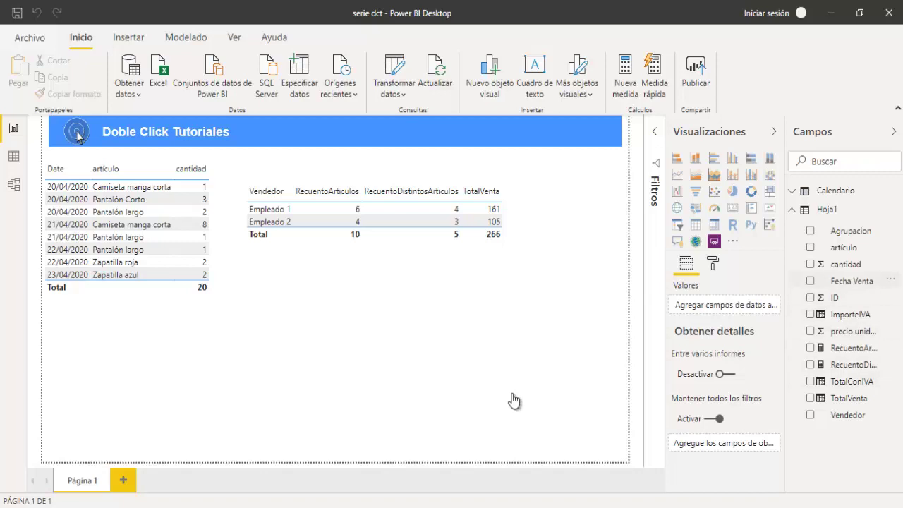
- Create a table visual with Fecha Venta below the Vendedor table in the report and extend its height downwards
left_click_drag(851, 280, 361, 308)
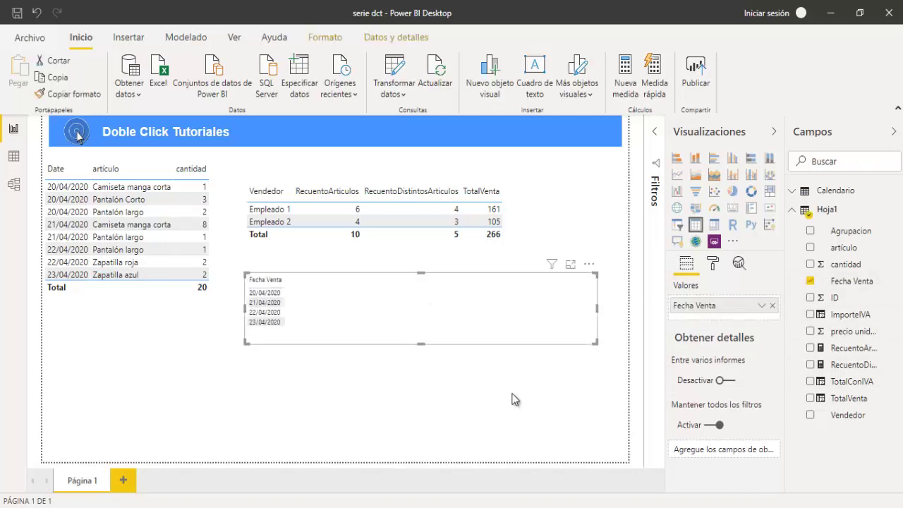
left_click_drag(512, 393, 514, 395)
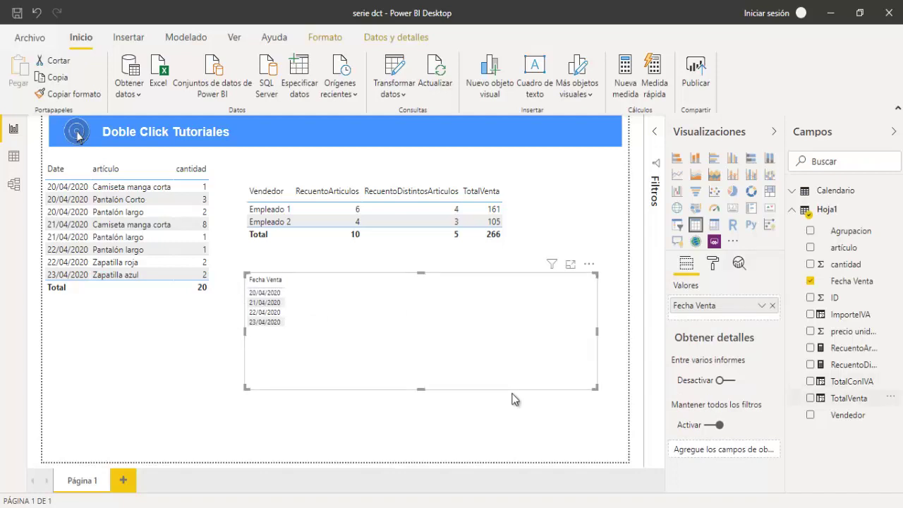
- Add TotalVenta to the Fecha Venta table visual and set its grid text size to 14 pt
left_click_drag(848, 397, 473, 299)
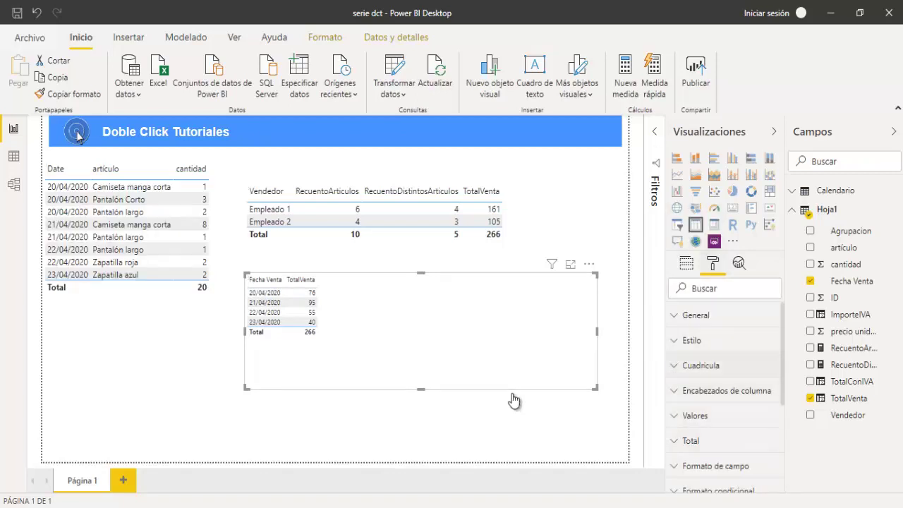
left_click(700, 365)
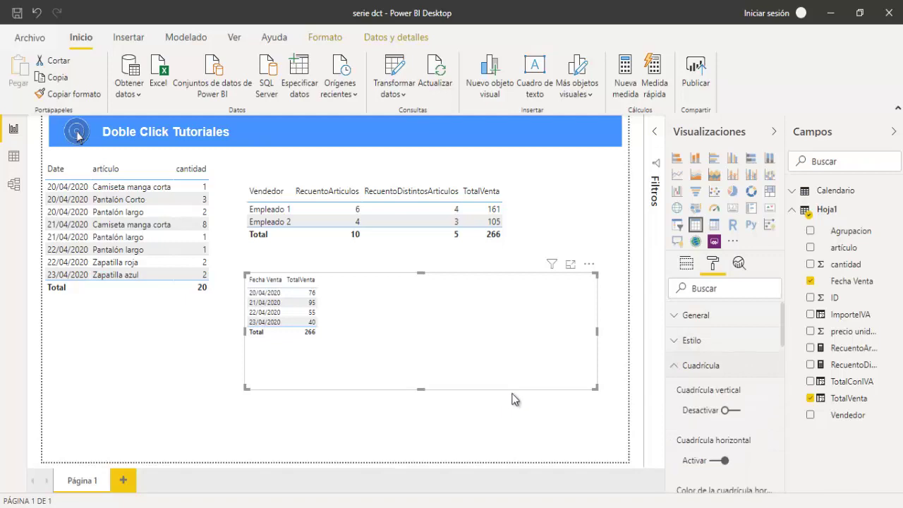
scroll(725, 395, "down", 2)
scroll(725, 395, "down", 5)
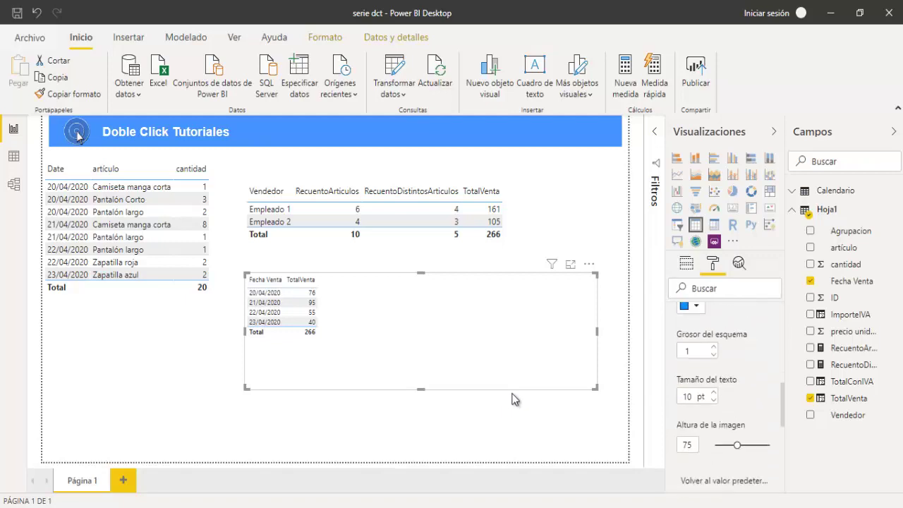
type("13")
key("Up")
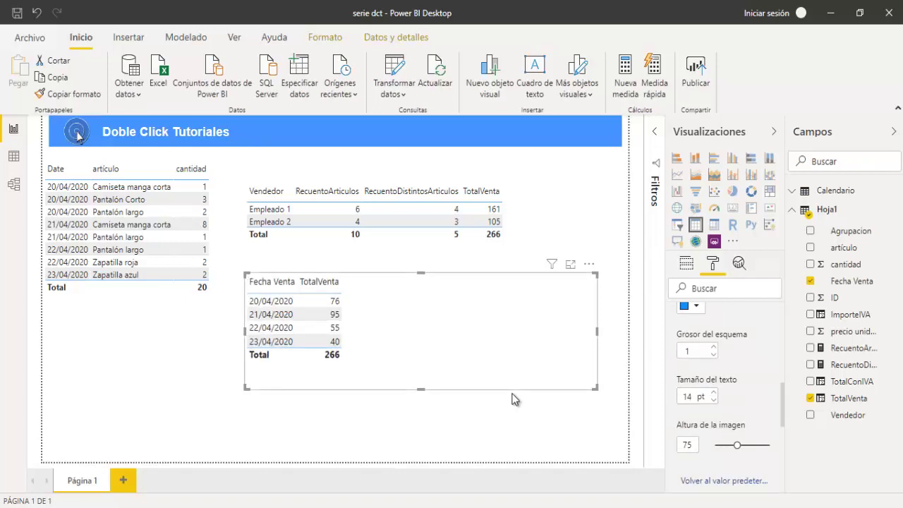
- Shrink the Fecha Venta table visual to fit closely around its two columns and deselect it
left_click_drag(597, 387, 512, 393)
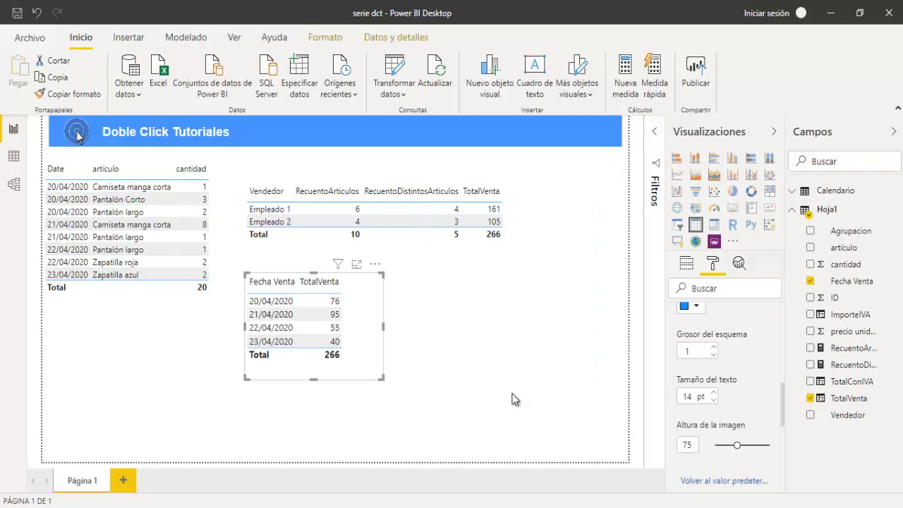
left_click(512, 399)
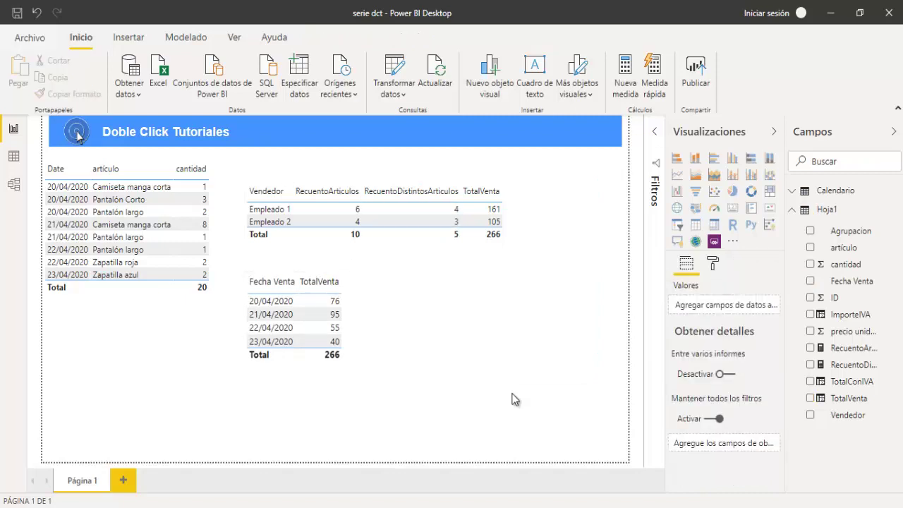